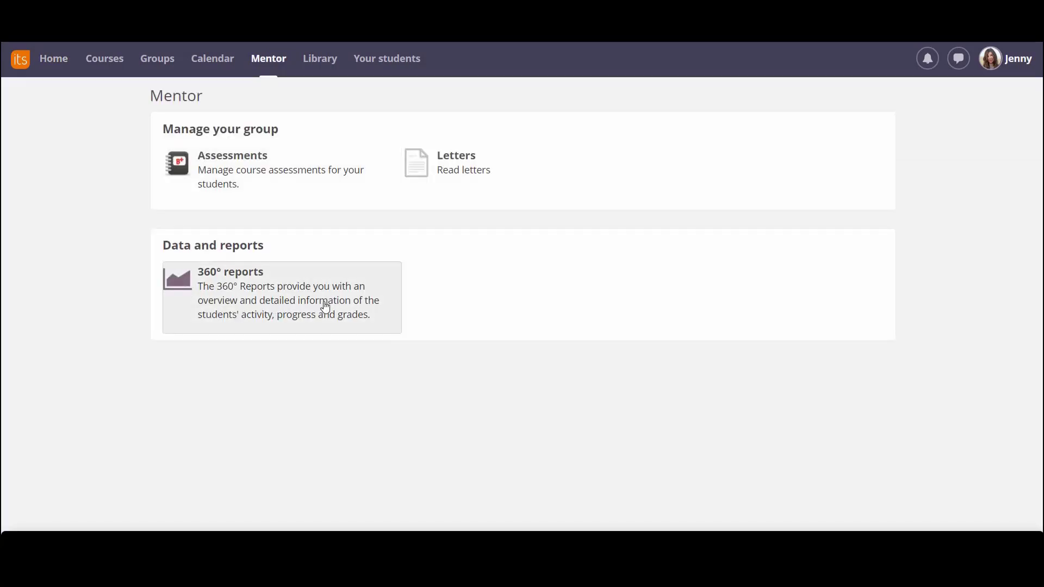
Open the 360° reports and a student's detailed report: 01:35:37 daily duration, 3.14 visits/day
click(326, 308)
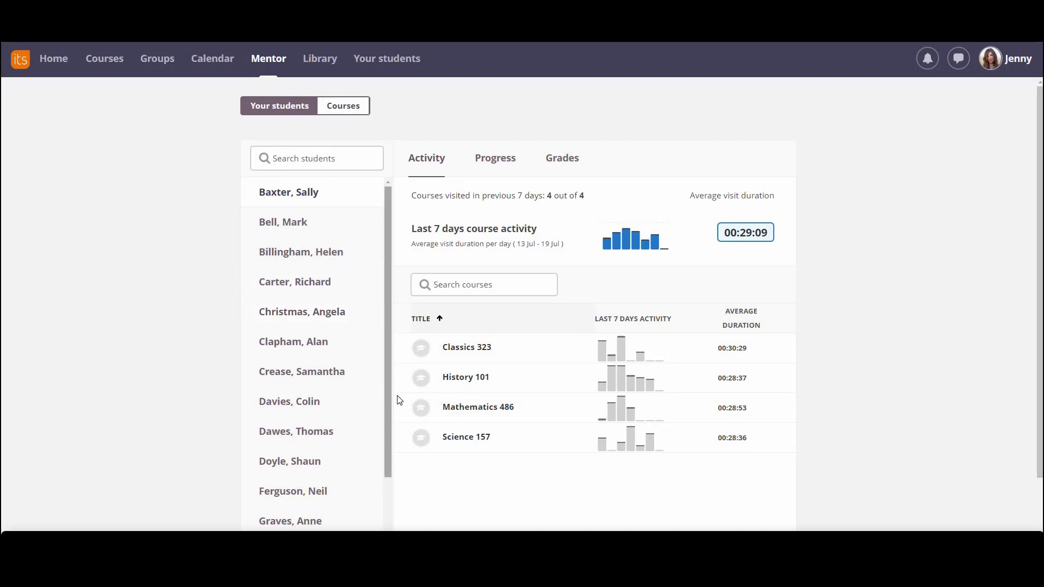
scroll(373, 243, down, 3)
scroll(375, 309, up, 3)
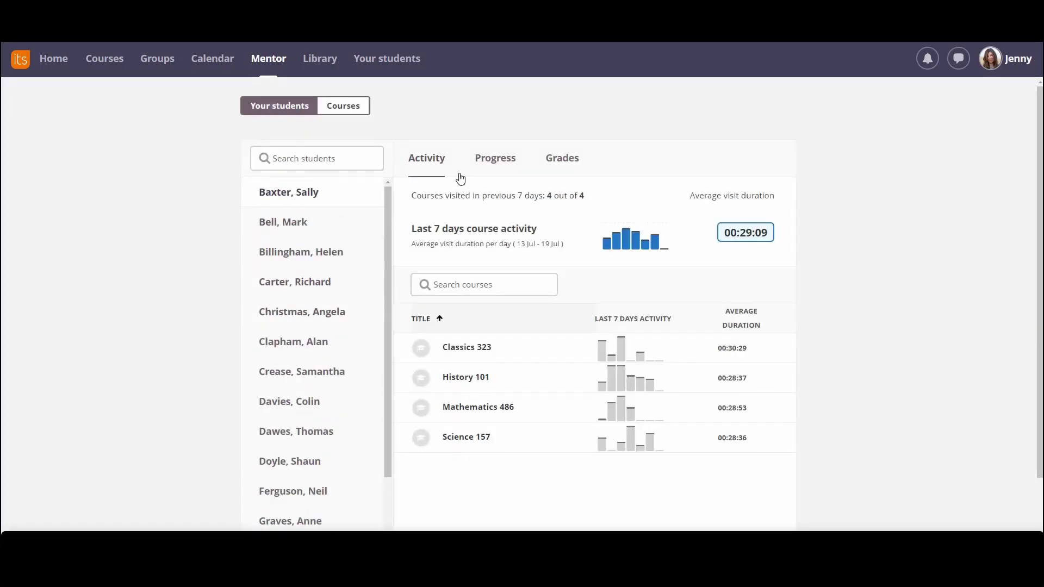
click(511, 164)
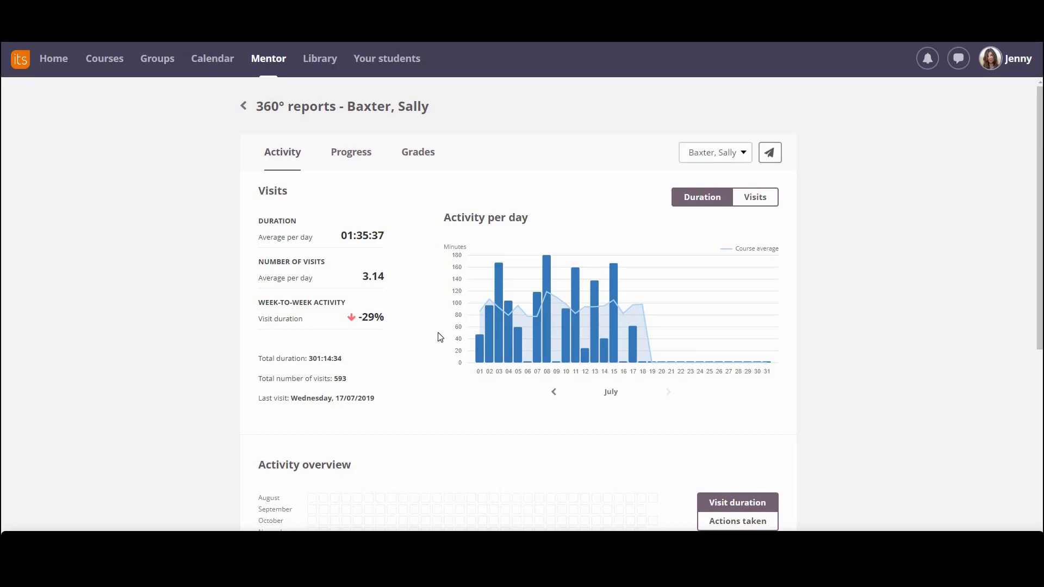
Review the first student's activity, then switch her report to Progress
scroll(439, 327, down, 2)
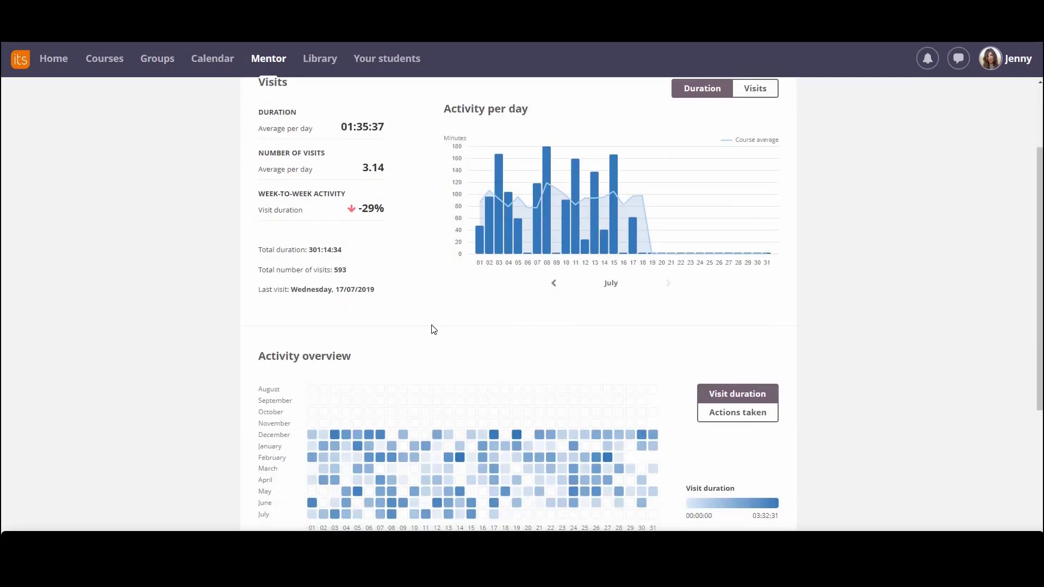
scroll(356, 158, up, 2)
scroll(356, 158, up, 1)
click(354, 153)
Show her Summer 2019 Grades report on the A–F scale, with no assessments
scroll(449, 315, down, 2)
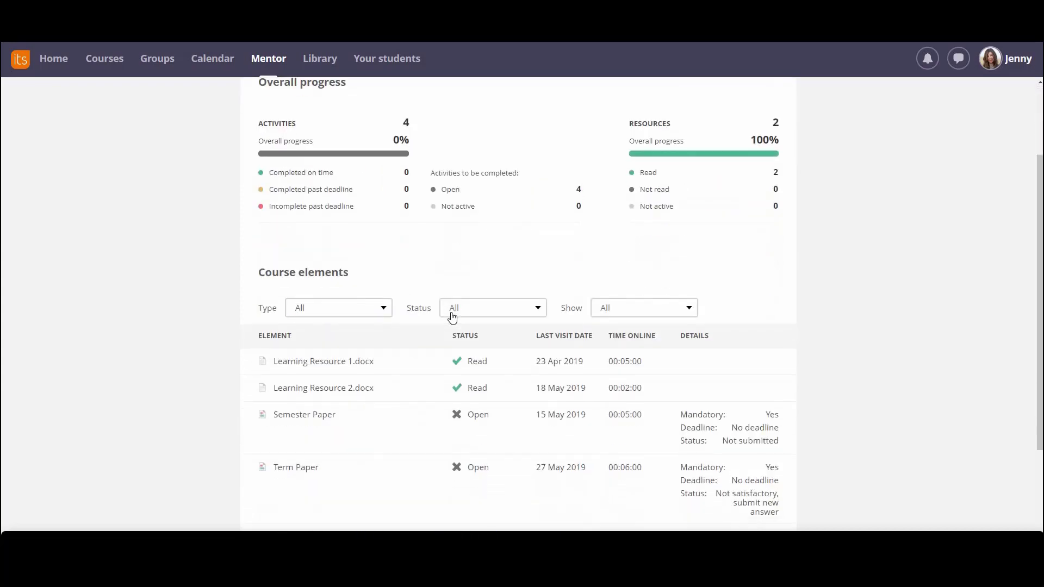
scroll(472, 205, up, 2)
click(422, 152)
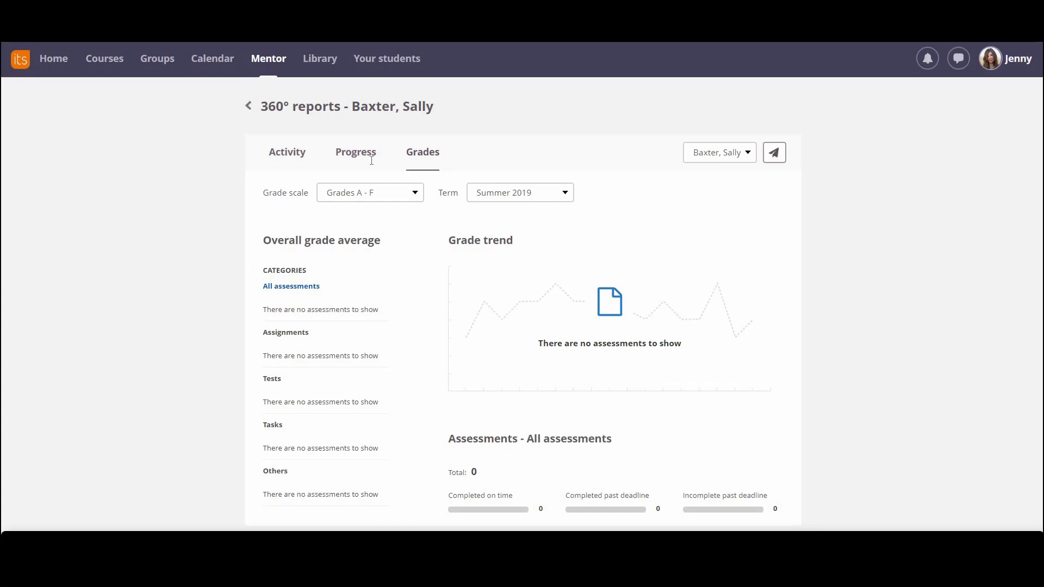
Return to the students overview, check the History 101 grade details, then go back
click(251, 108)
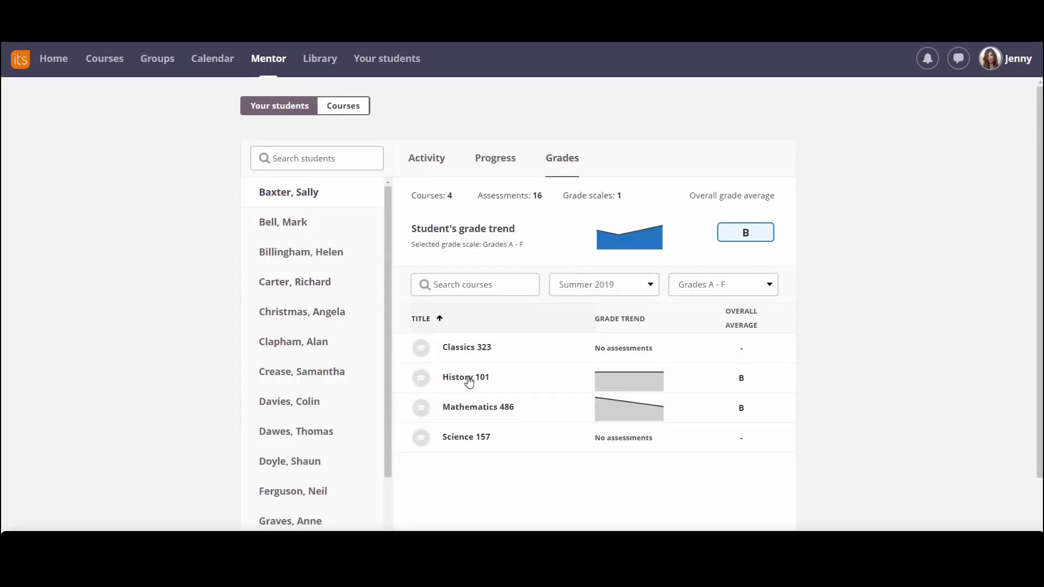
click(468, 380)
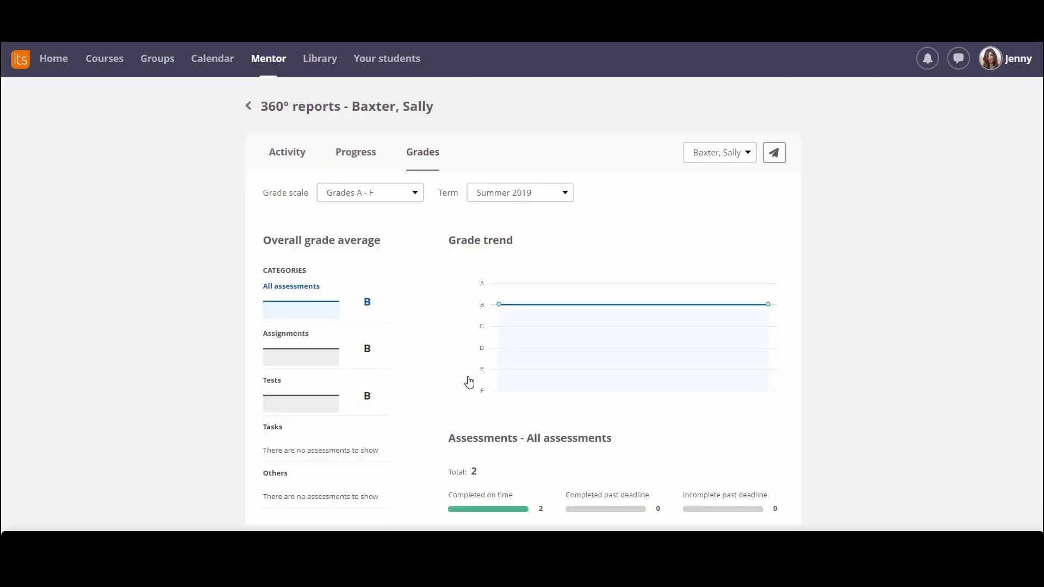
click(245, 107)
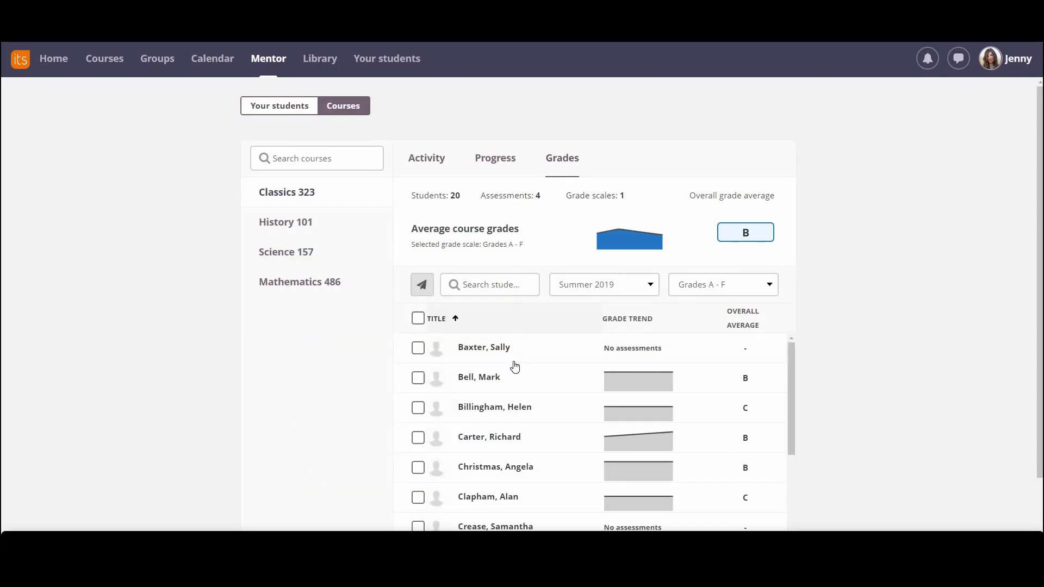
Scroll the Classics 323 grade list to find students showing No assessments
scroll(552, 439, down, 1)
scroll(552, 439, down, 4)
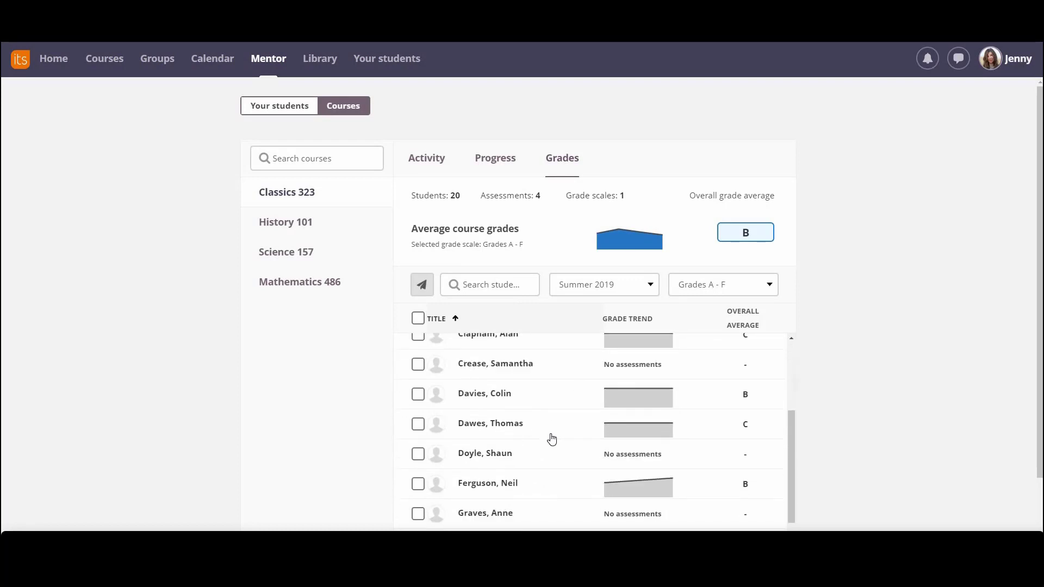
scroll(551, 438, up, 5)
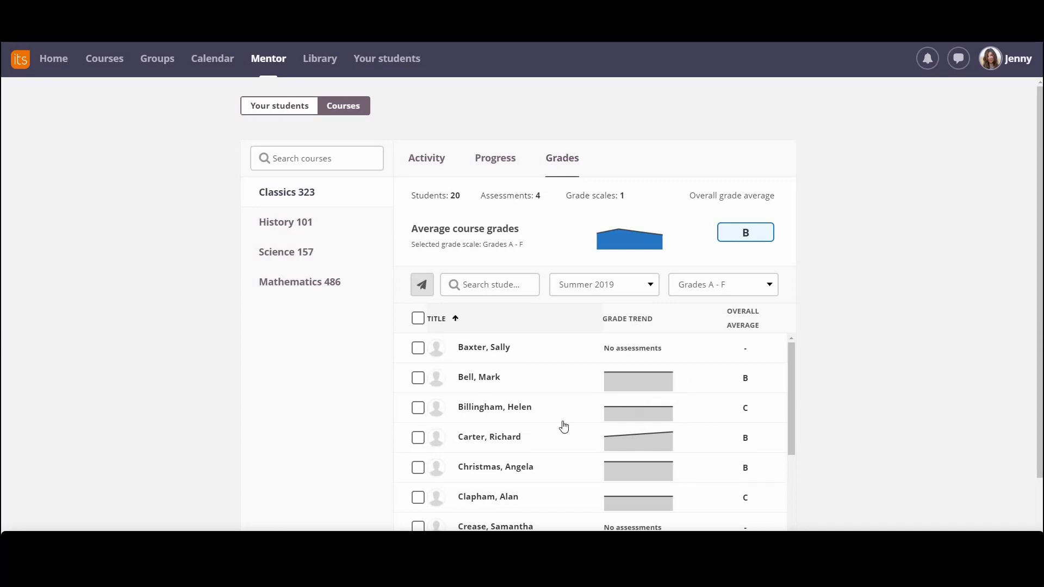
scroll(563, 427, down, 3)
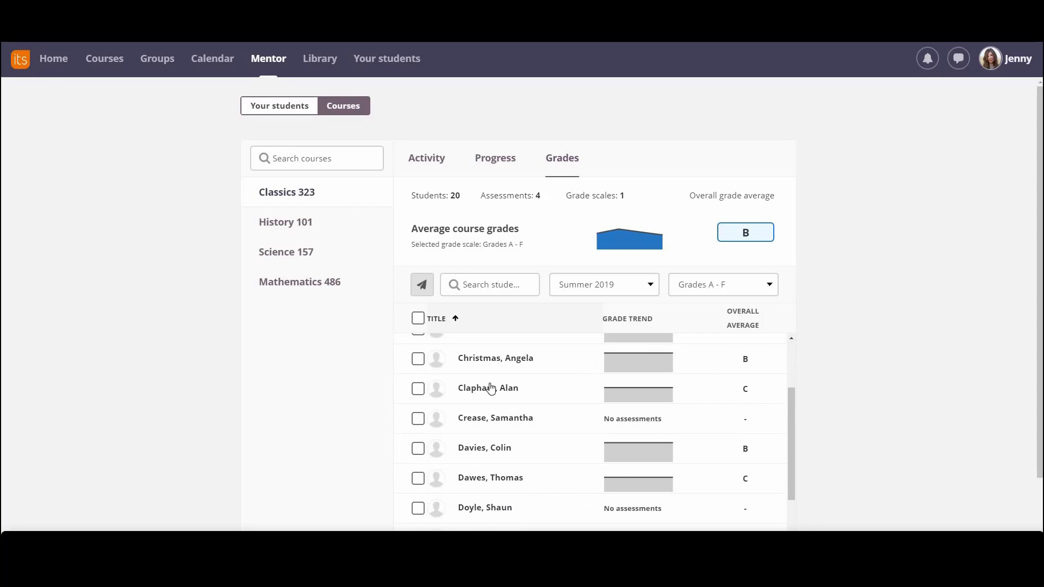
Tick both no-assessment Classics 323 students, start a message to them, and cancel it unsent
click(416, 421)
click(419, 507)
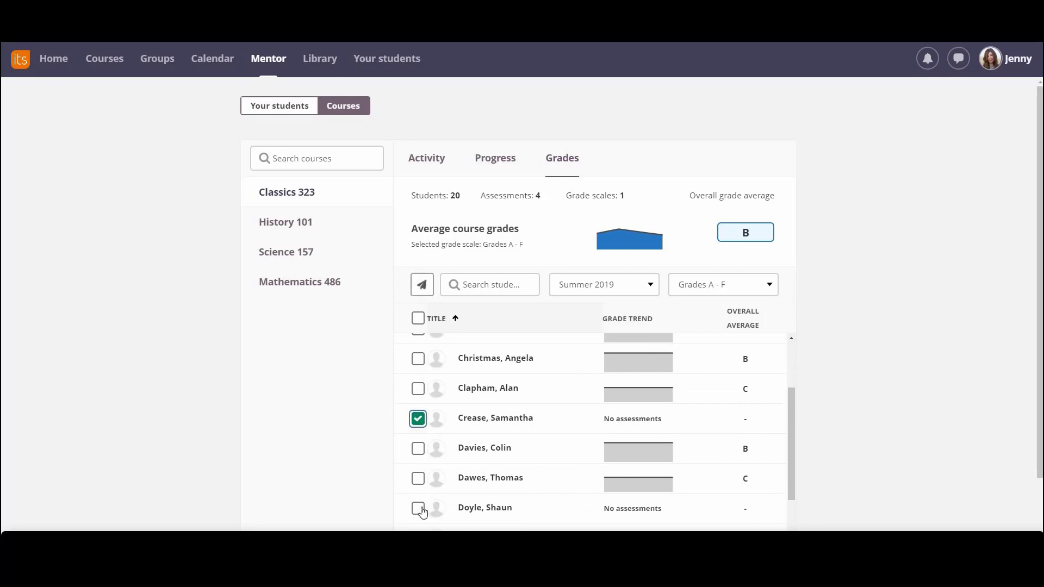
click(422, 285)
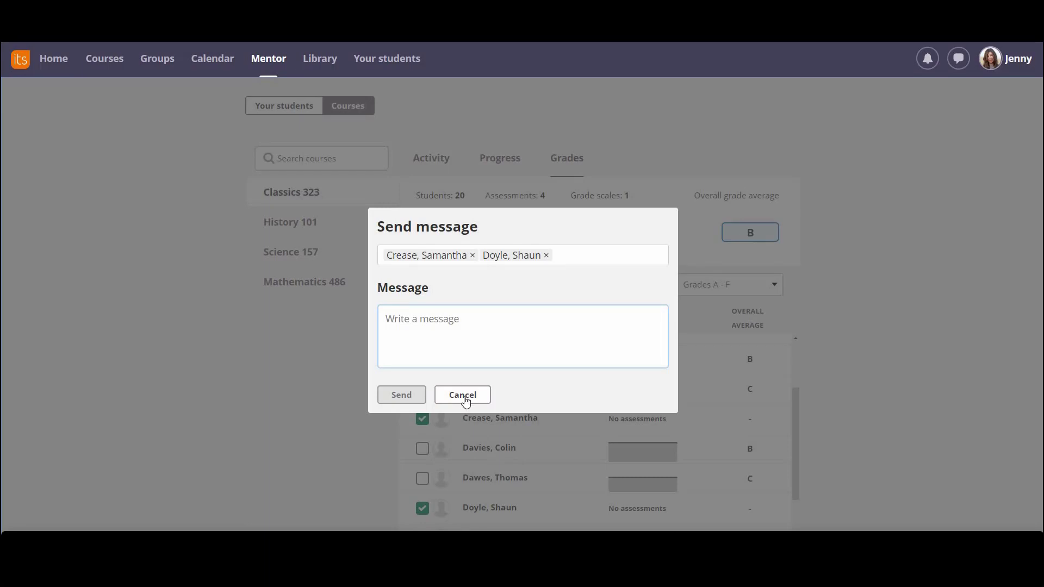
click(361, 299)
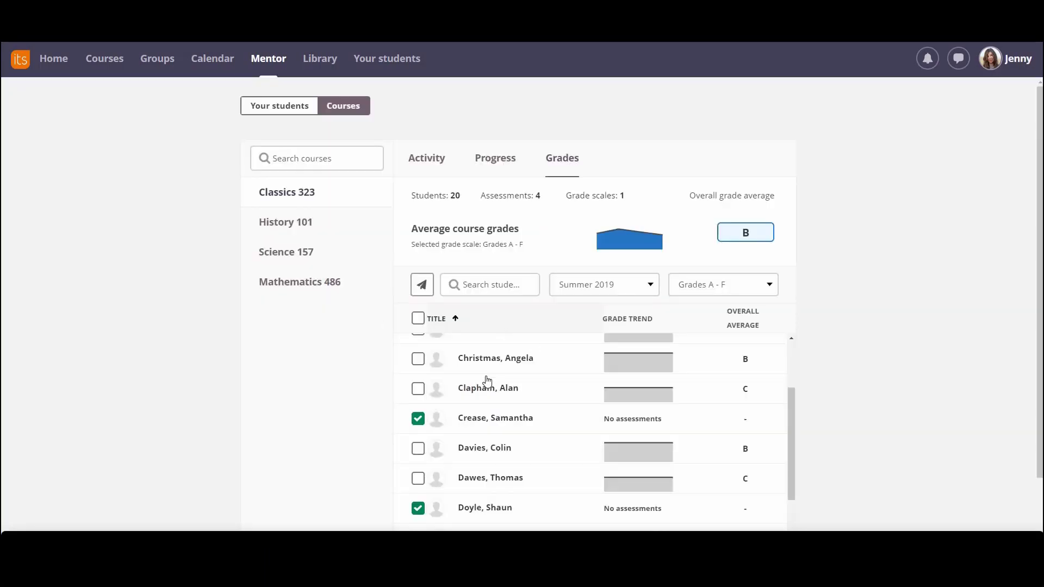
Open a student's individual grades report and switch it to the first student
click(480, 361)
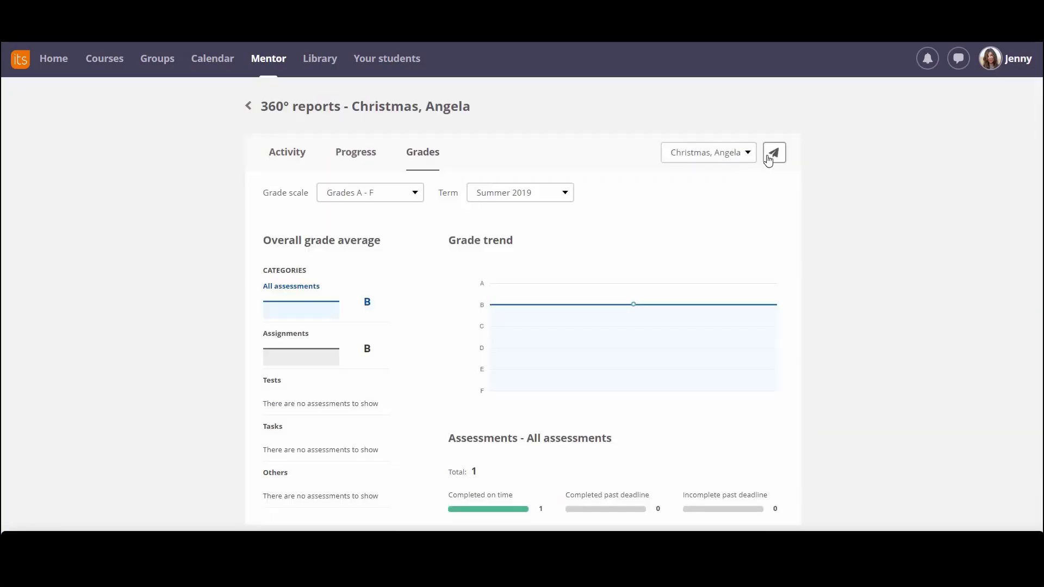
click(735, 158)
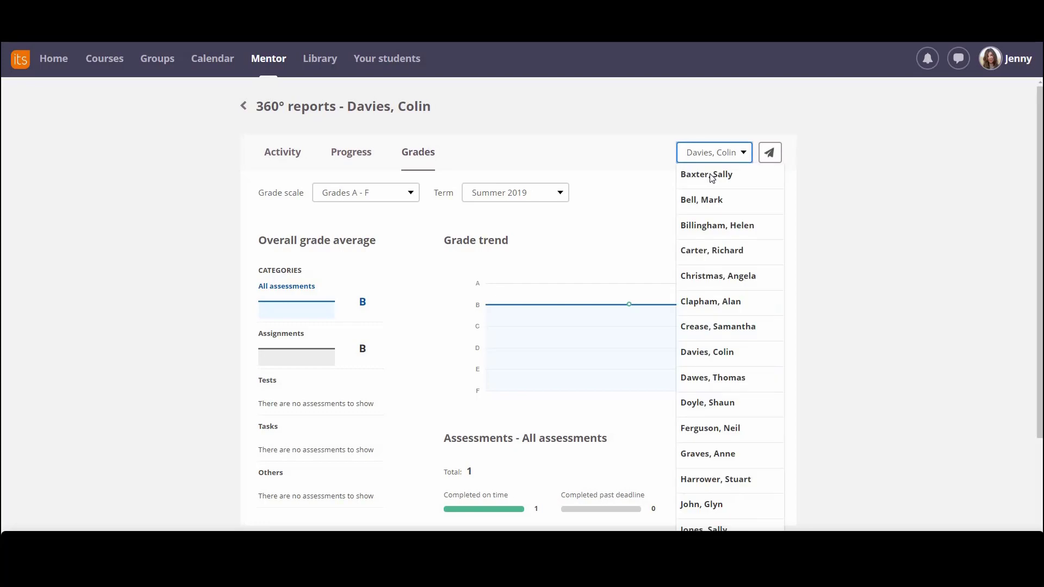
click(615, 237)
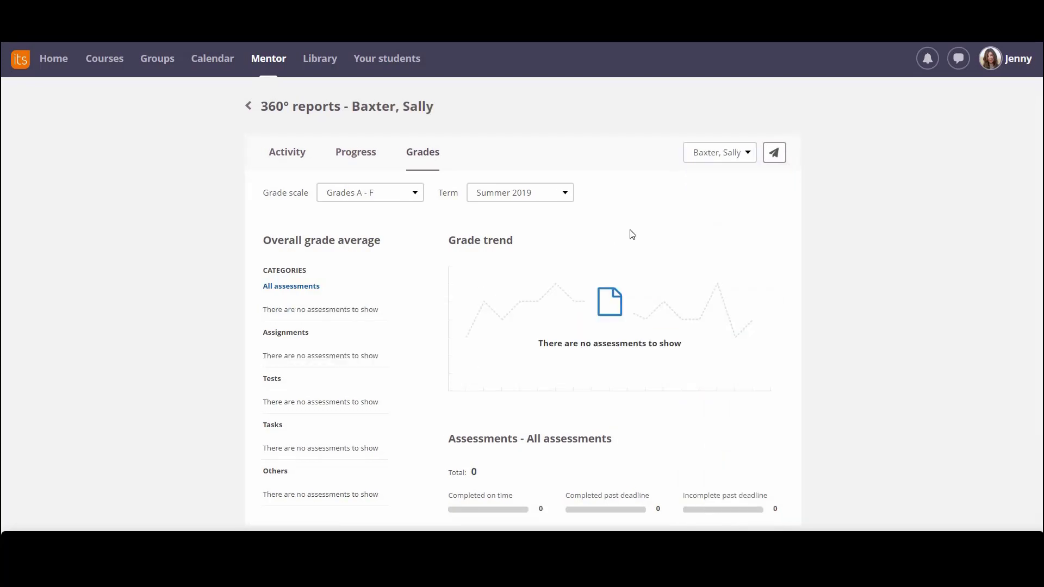
Start a message to this student, then cancel it and close the message window
click(774, 153)
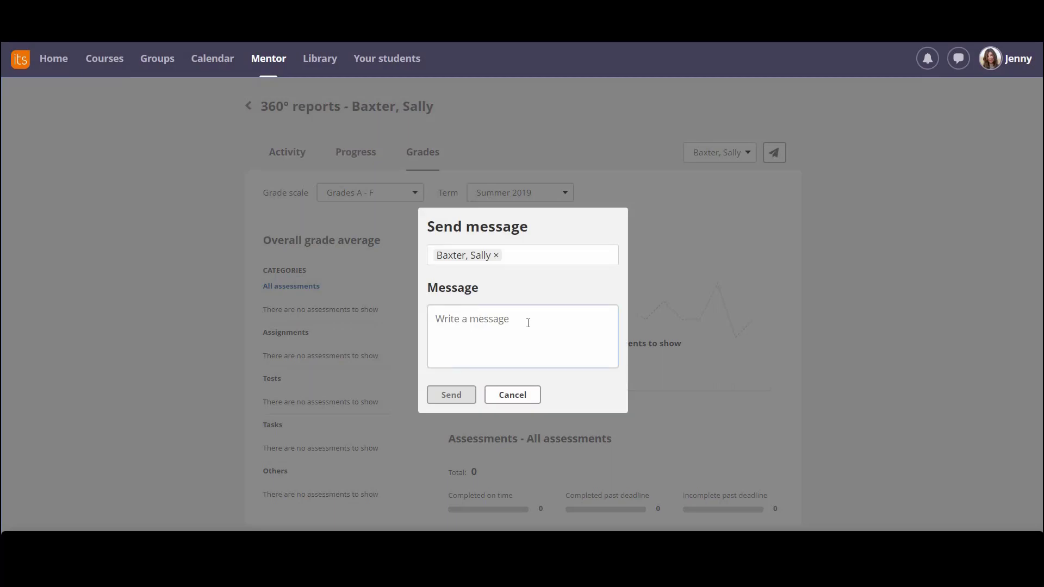
click(527, 326)
click(519, 396)
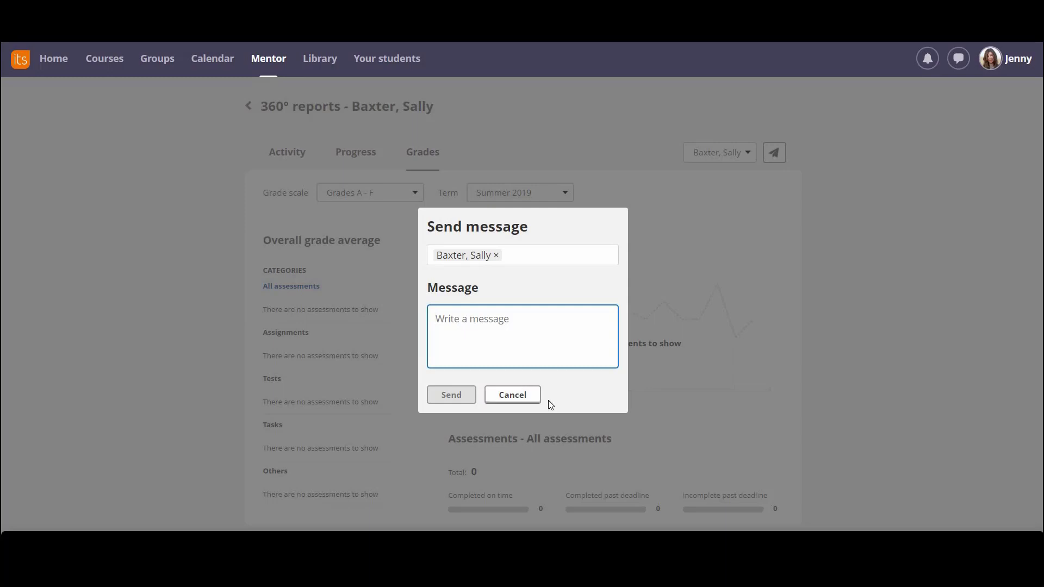
click(241, 80)
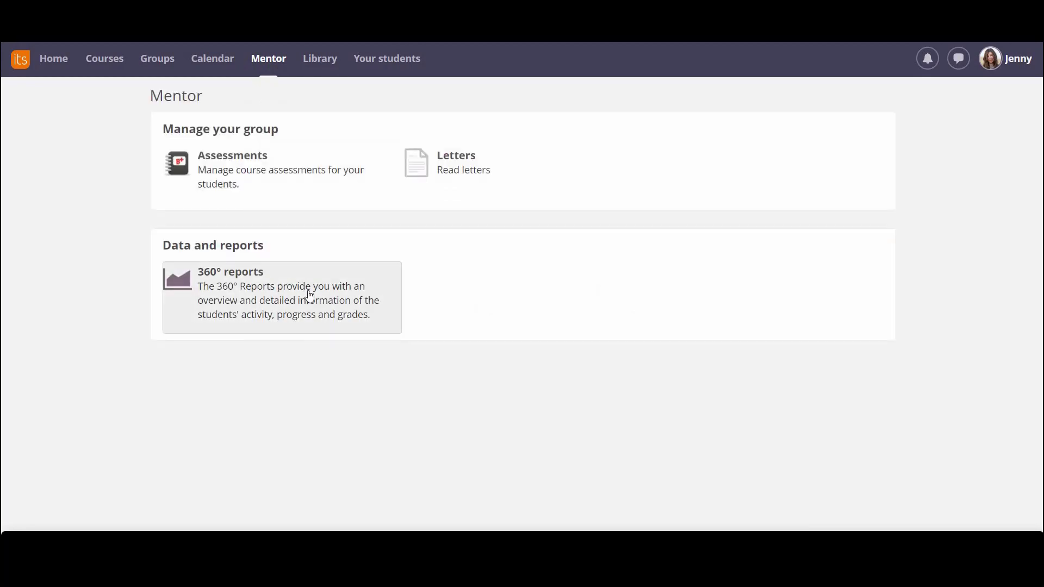
Reopen the 360° reports showing 4 of 4 courses visited and 00:29:09 average duration
click(309, 294)
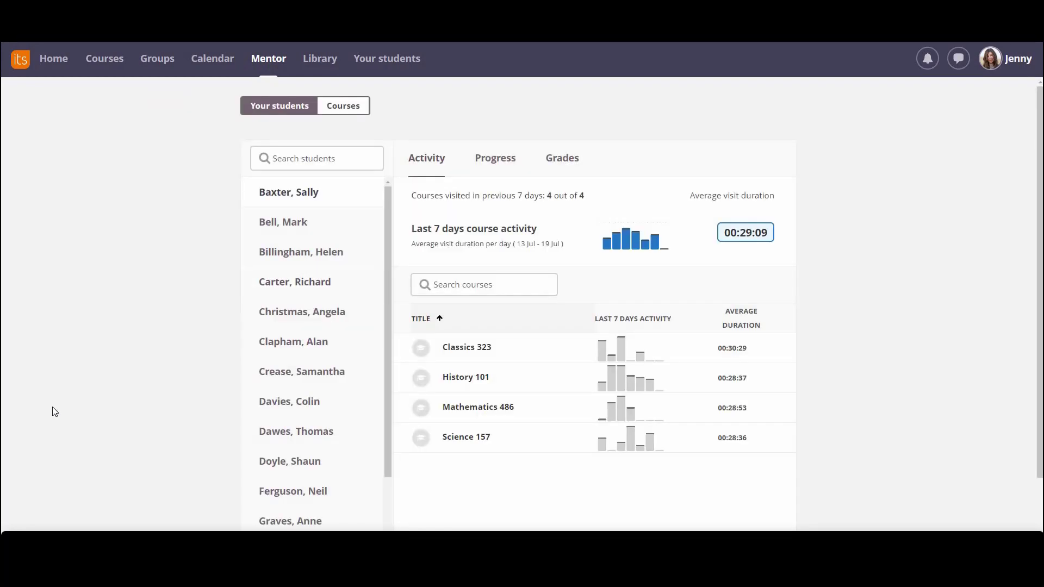